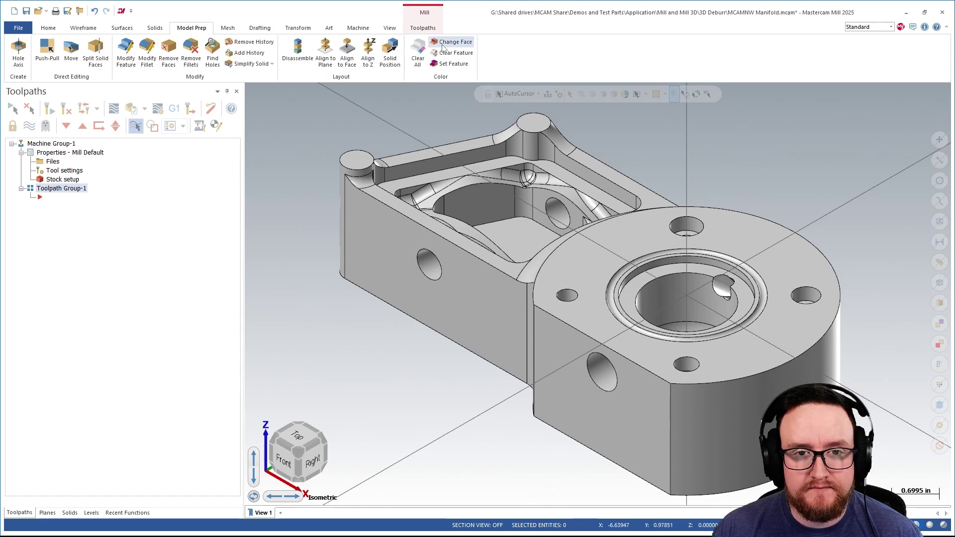
# Start a Deburr 3-axis toolpath with tool #11, the 0.25 Lollipop Cutter, inspecting its geometry unchanged.
pyautogui.click(423, 27)
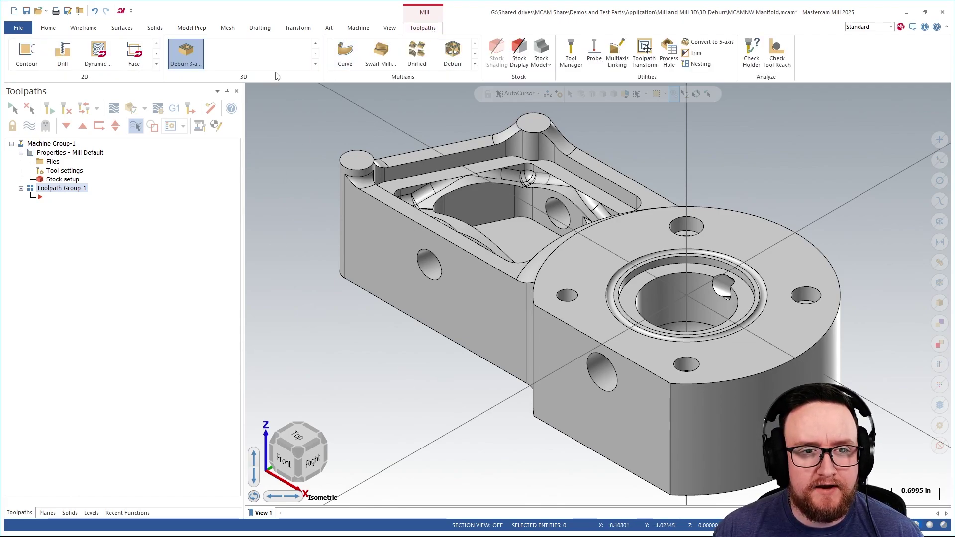
pyautogui.click(316, 63)
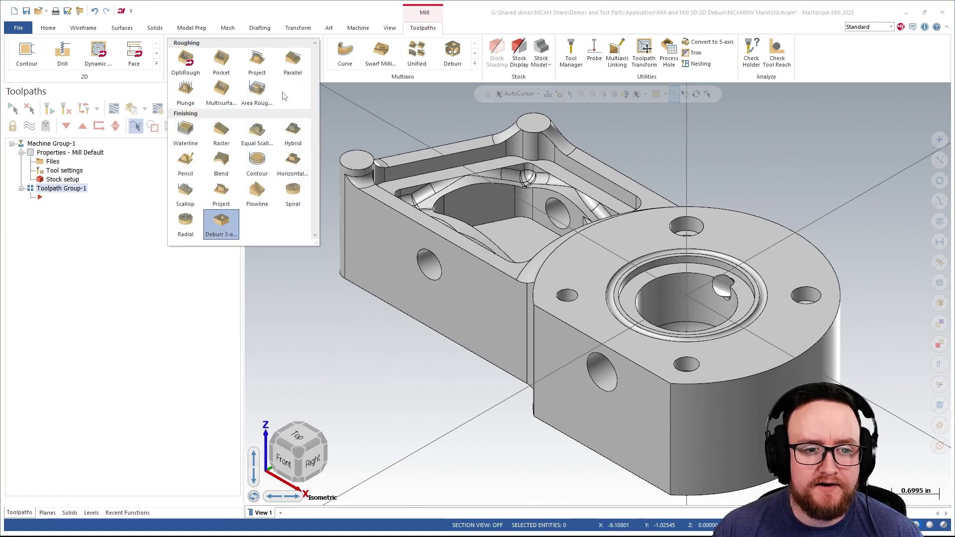
pyautogui.click(234, 223)
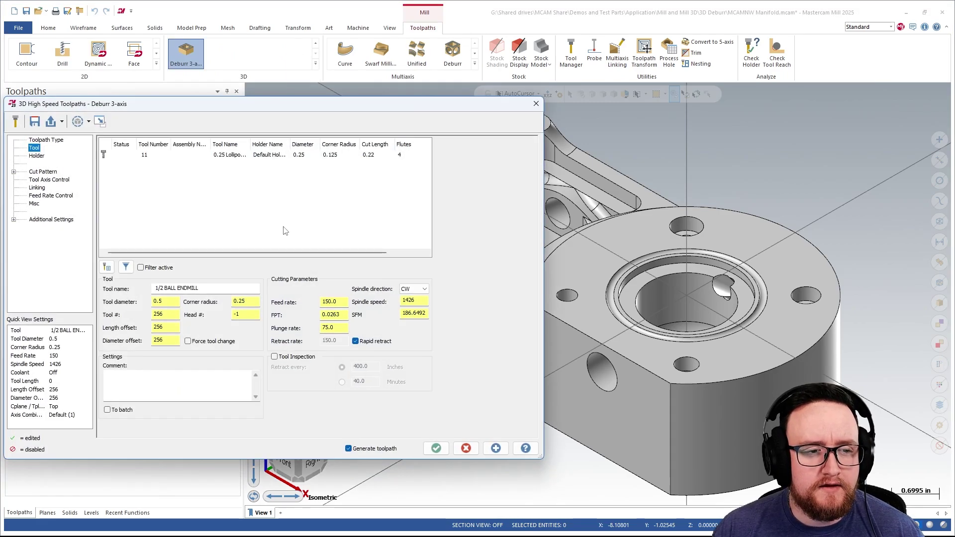
pyautogui.click(189, 155)
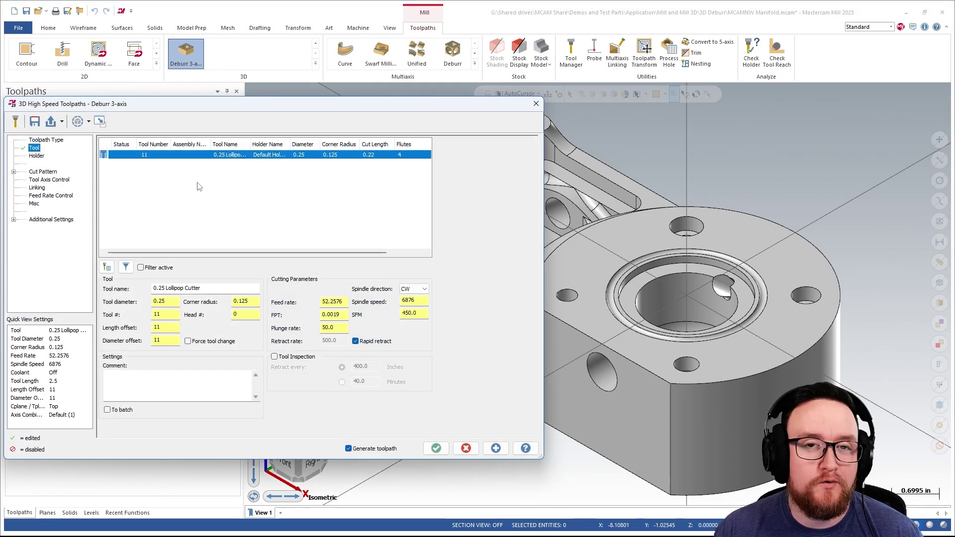
pyautogui.rightClick(216, 157)
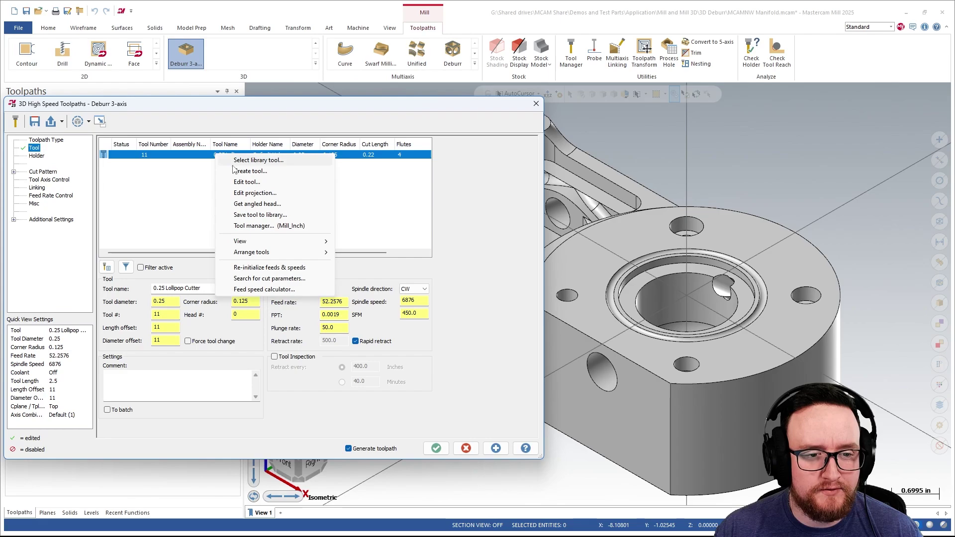
pyautogui.click(264, 183)
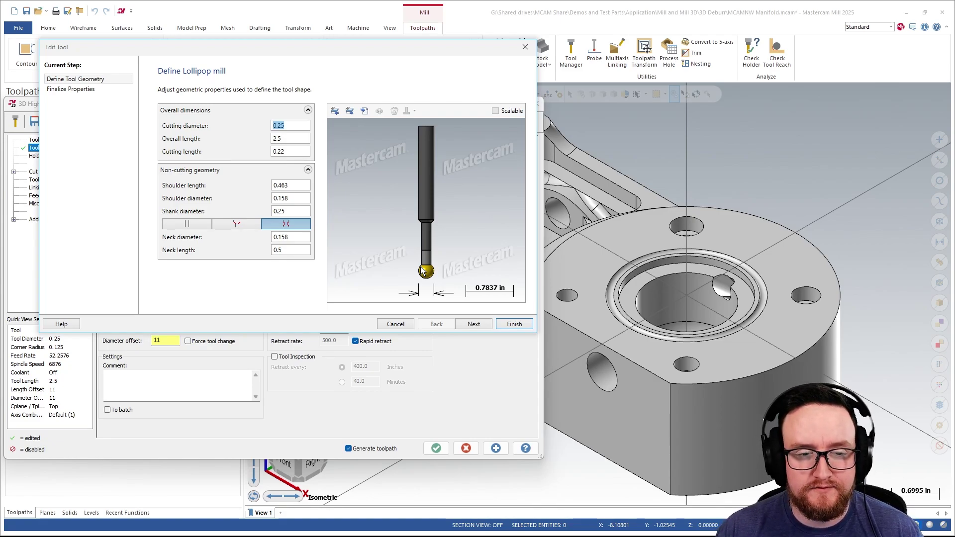
pyautogui.click(395, 324)
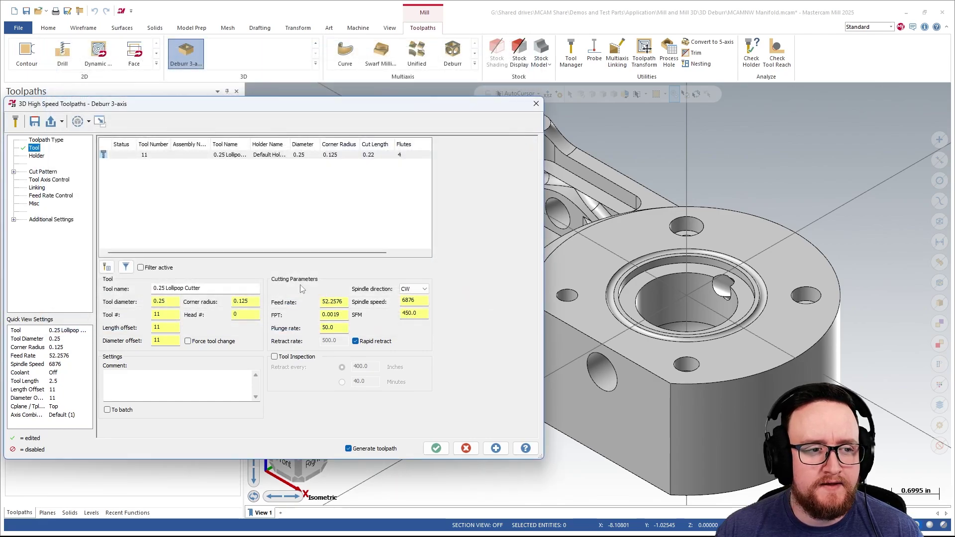
# Select the whole manifold solid body as the deburr machining geometry.
pyautogui.click(216, 157)
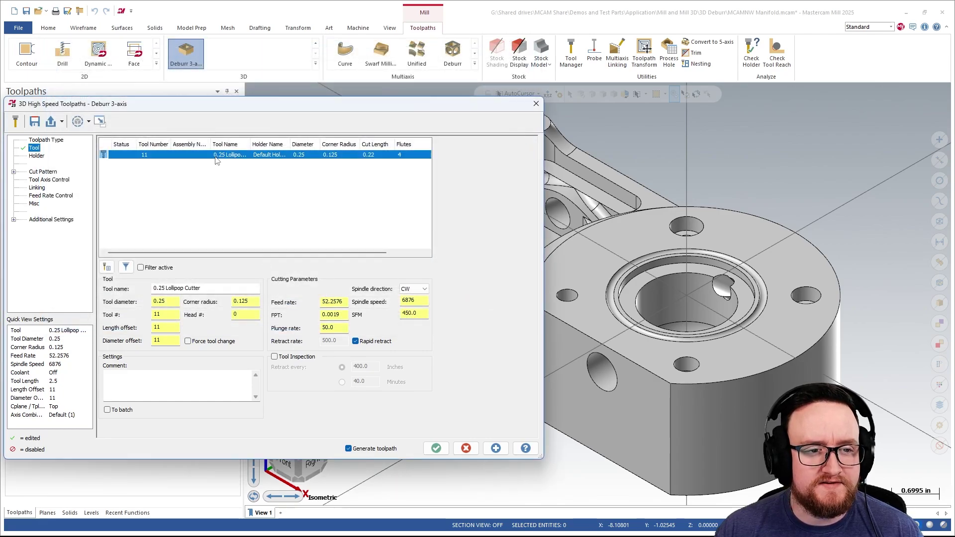
pyautogui.click(43, 171)
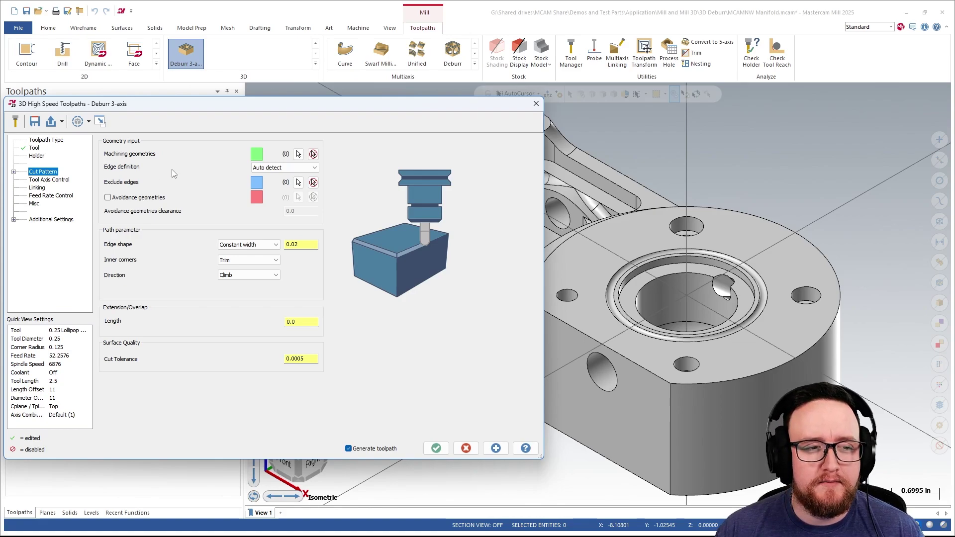
pyautogui.click(298, 154)
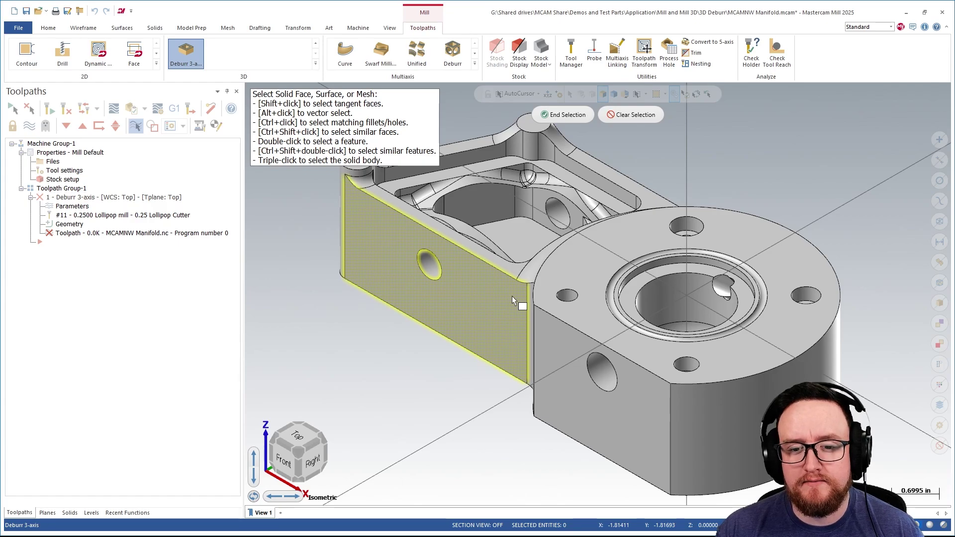
pyautogui.tripleClick(512, 297)
pyautogui.click(559, 117)
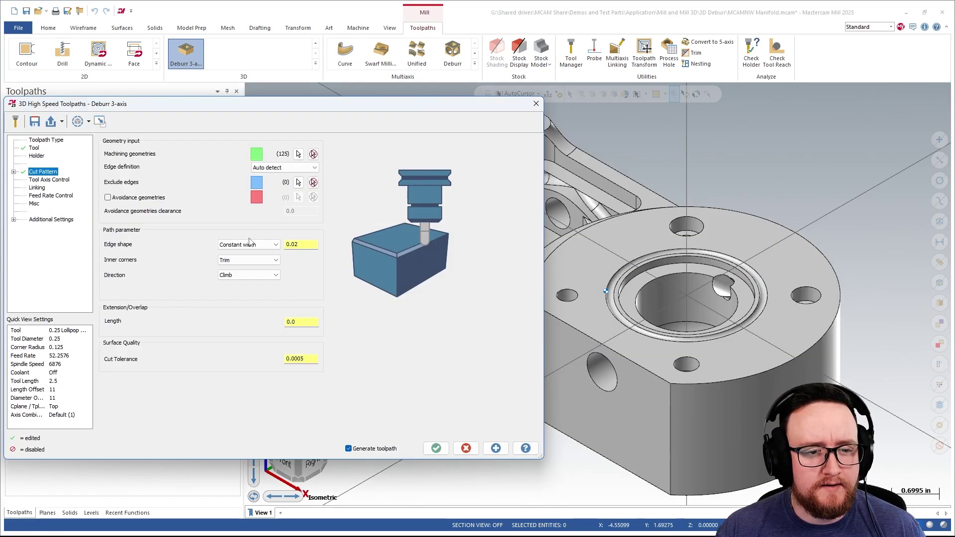
# Set the constant edge width to 0.005 and accept the toolpath settings.
pyautogui.click(309, 244)
pyautogui.press('BackSpace')
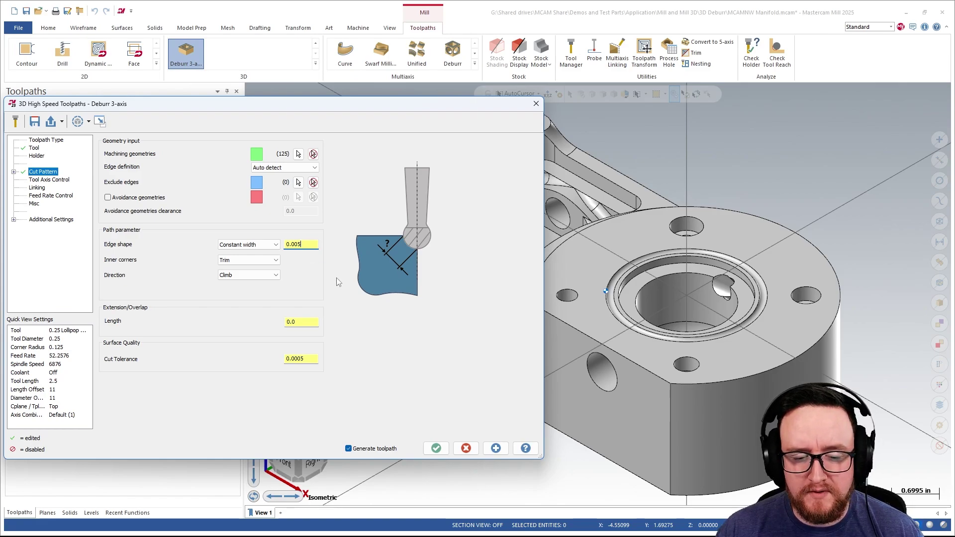
pyautogui.click(435, 447)
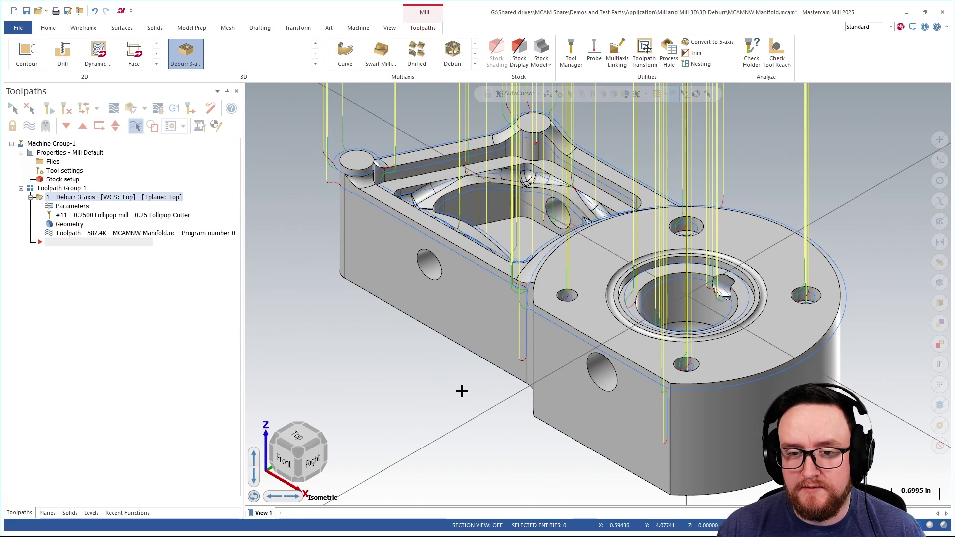
# Zoom in and out to inspect the deburr passes and retracts along the manifold's edges.
pyautogui.scroll(8, 535, 253)
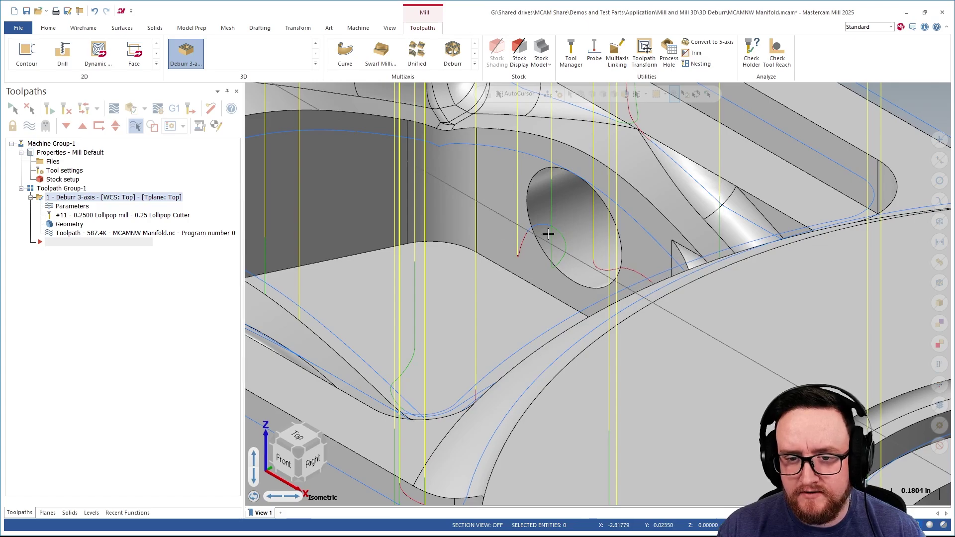
pyautogui.scroll(-9, 520, 230)
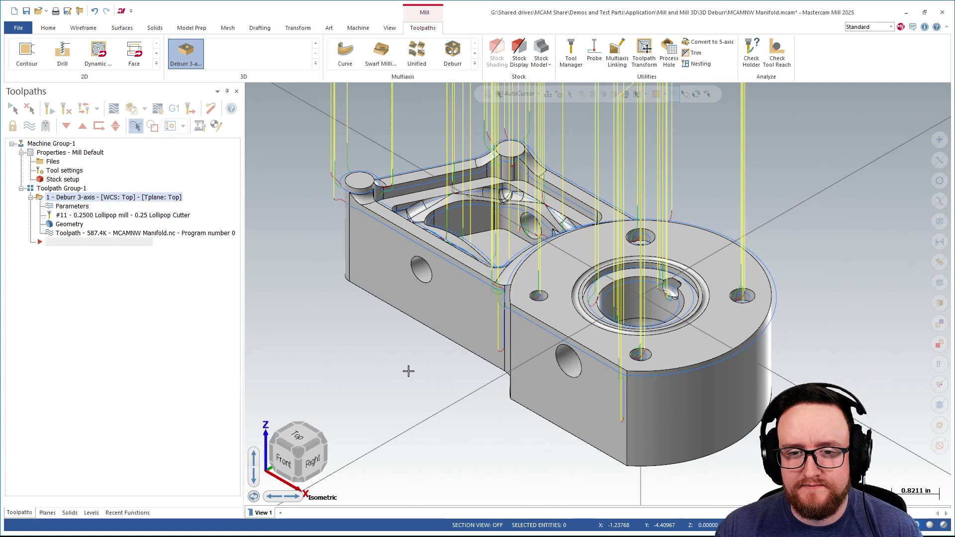
pyautogui.scroll(-3, 501, 471)
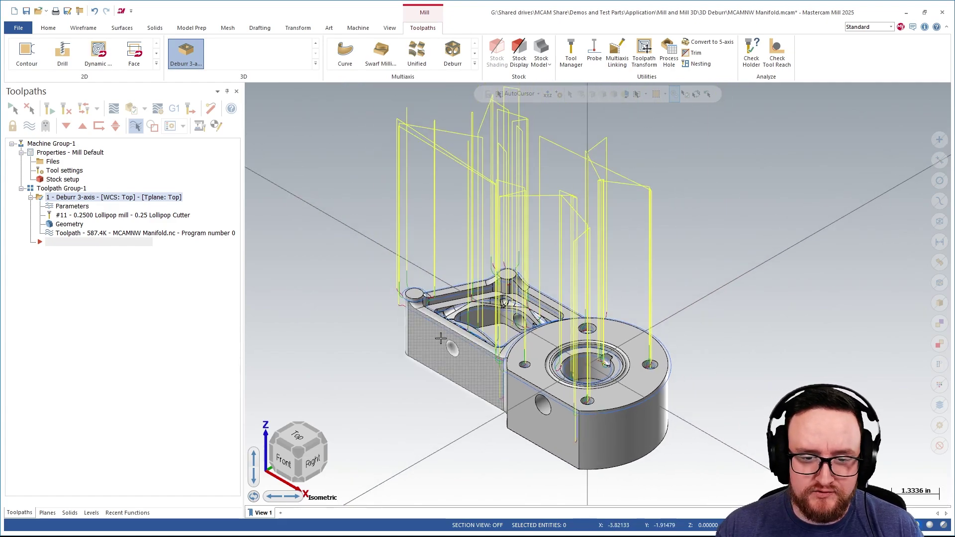
pyautogui.scroll(2, 438, 378)
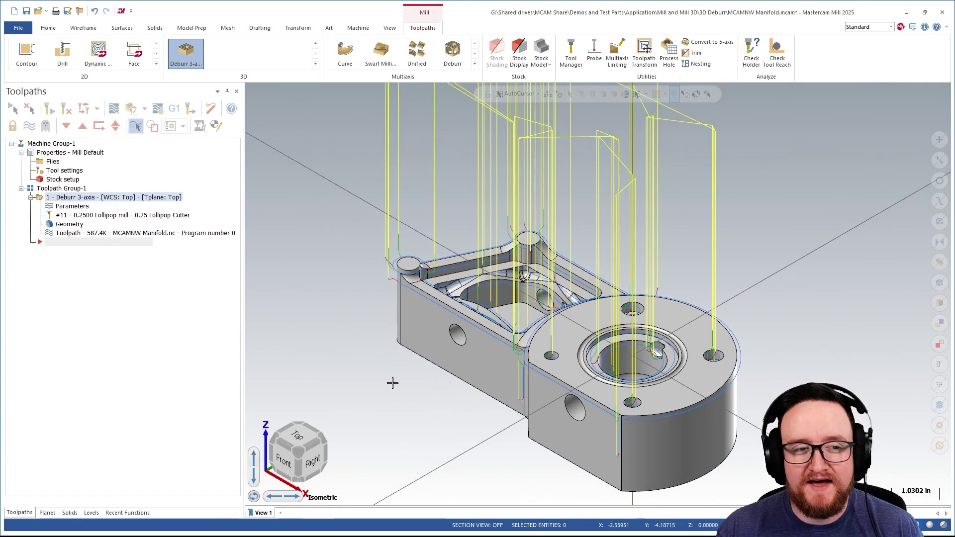
# Exclude the vertical front edge from the deburr toolpath.
pyautogui.click(89, 206)
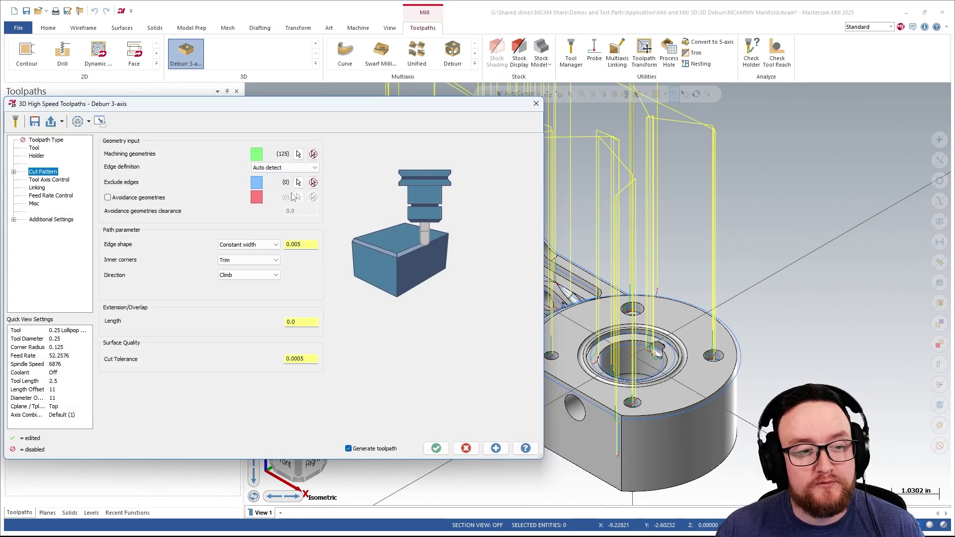
pyautogui.click(299, 182)
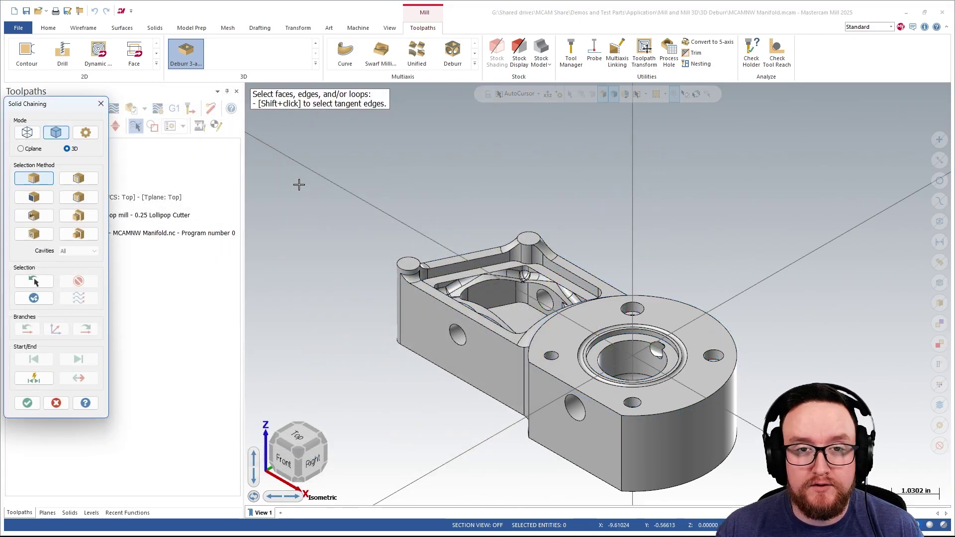
pyautogui.click(622, 428)
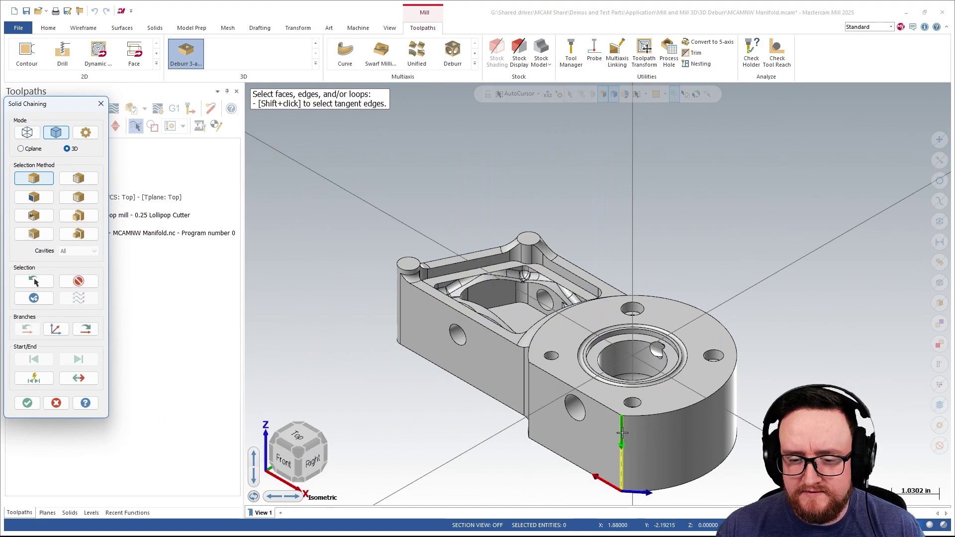
pyautogui.click(533, 391)
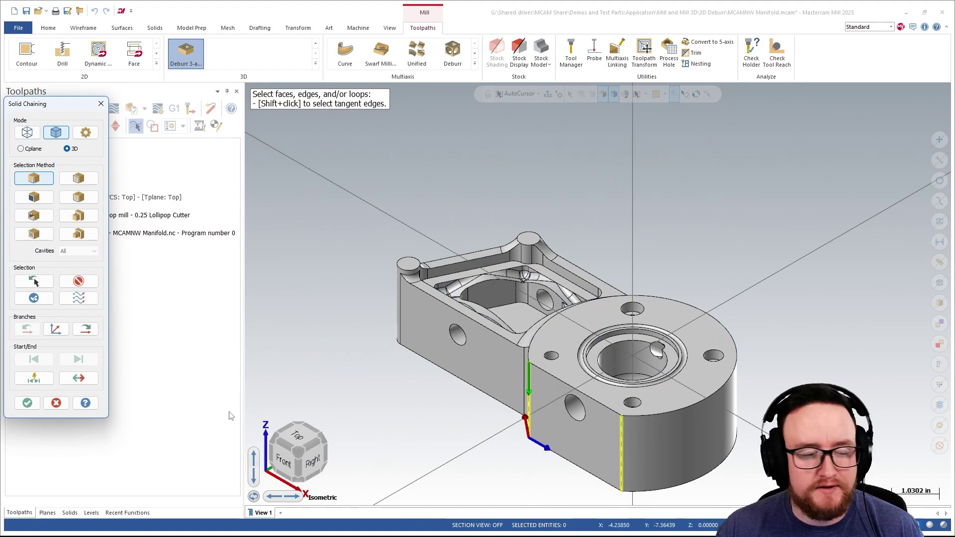
pyautogui.click(28, 403)
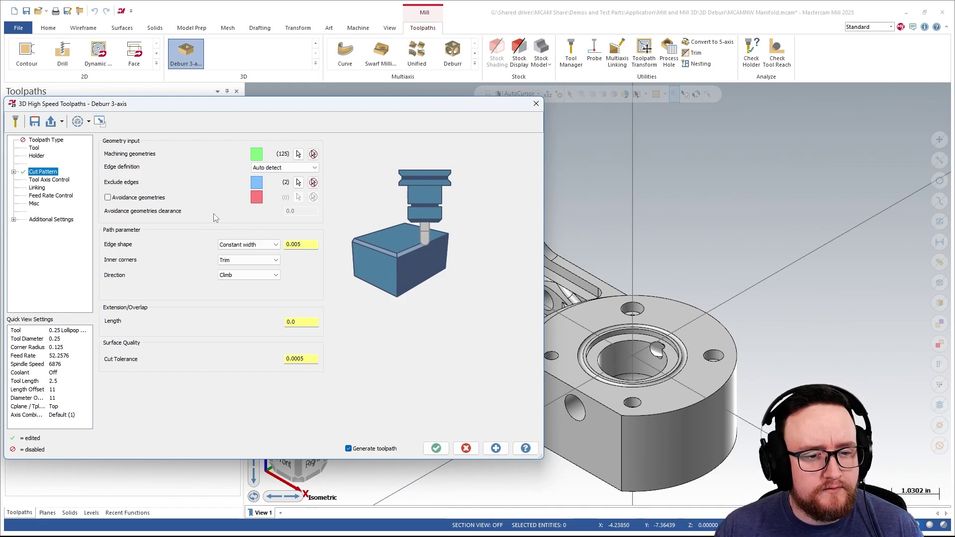
# Set tool axis clearances: holder 0.005, shank 0.001, shoulder 0.001.
pyautogui.click(49, 180)
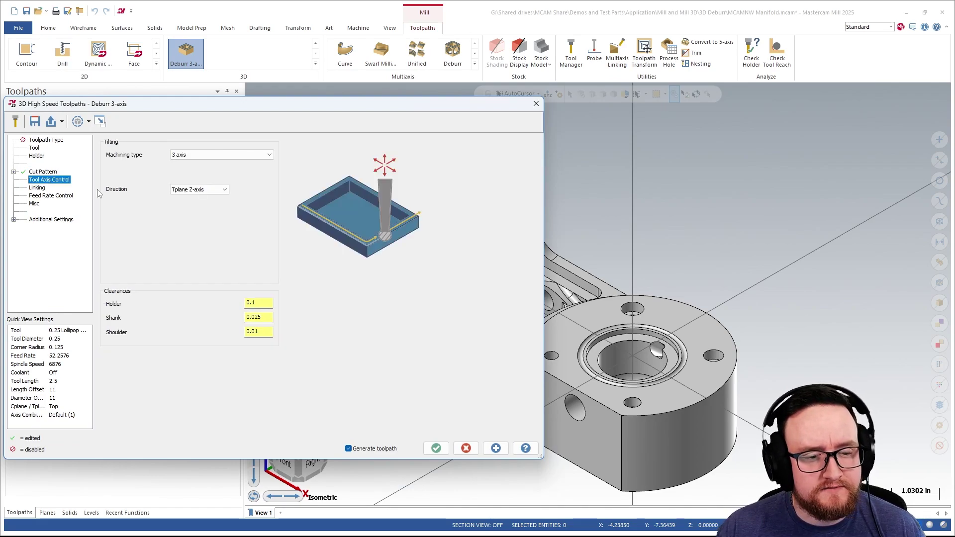
pyautogui.click(247, 303)
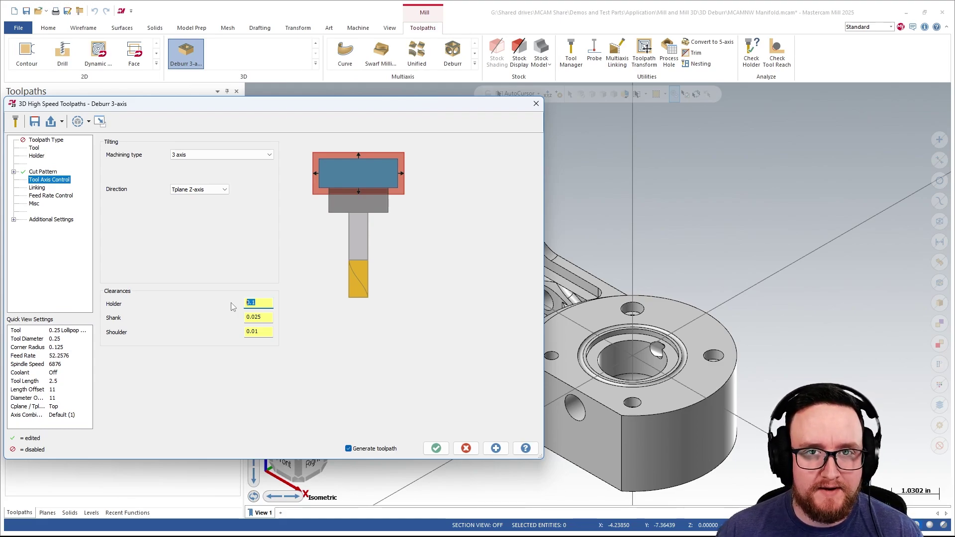
pyautogui.write('.005')
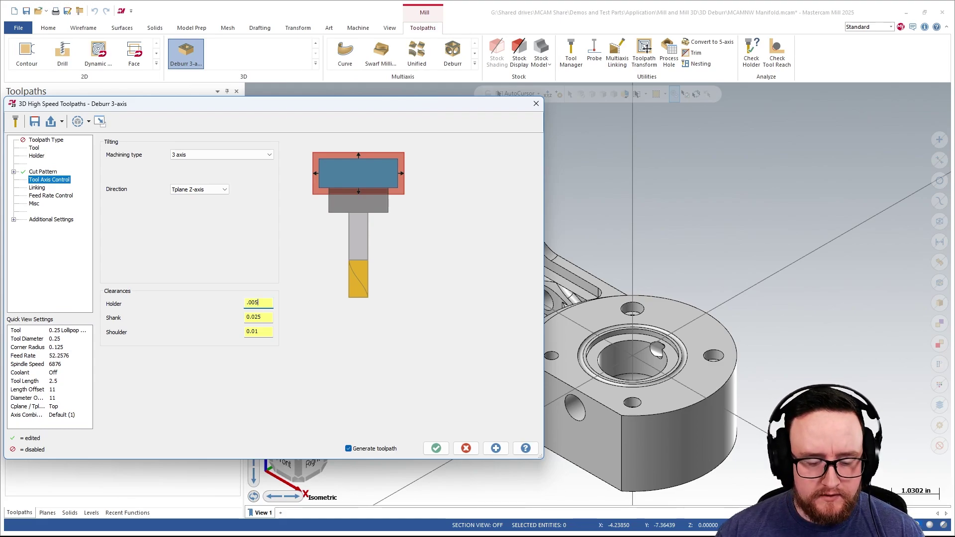
pyautogui.press('Tab')
pyautogui.write('.001')
pyautogui.press('Tab')
pyautogui.write('.001')
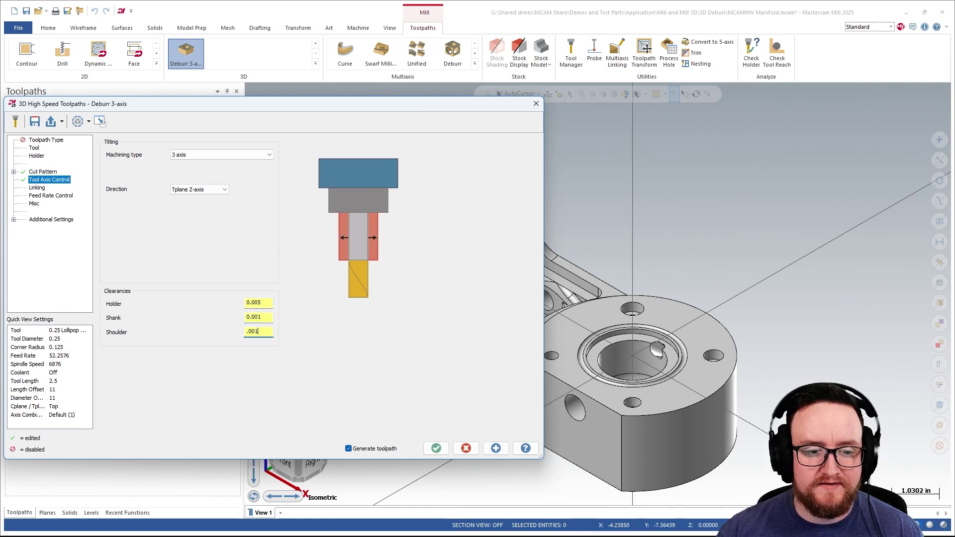
# Use clearance blend spline links at Automatic height with distances 0.2, 0.1 and 0.1.
pyautogui.click(39, 188)
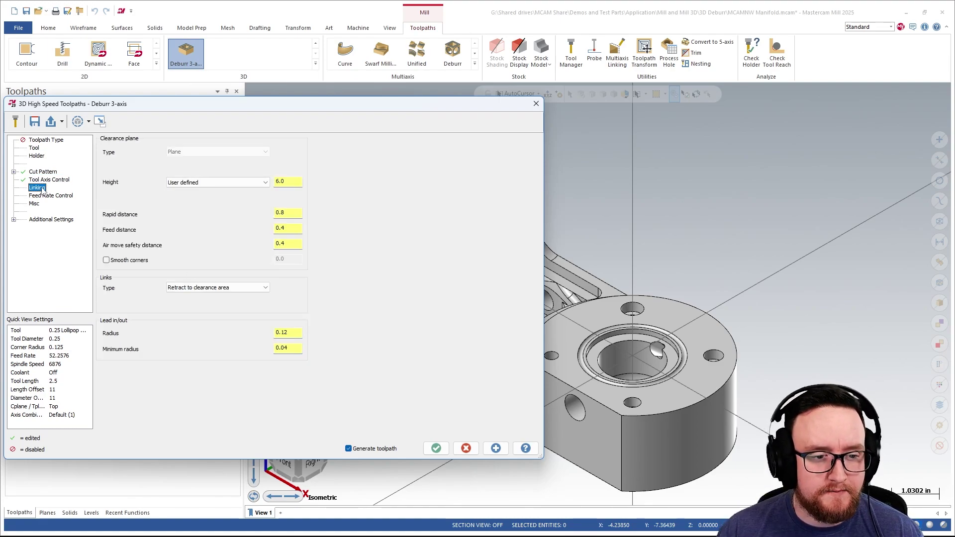
pyautogui.click(235, 289)
pyautogui.click(235, 303)
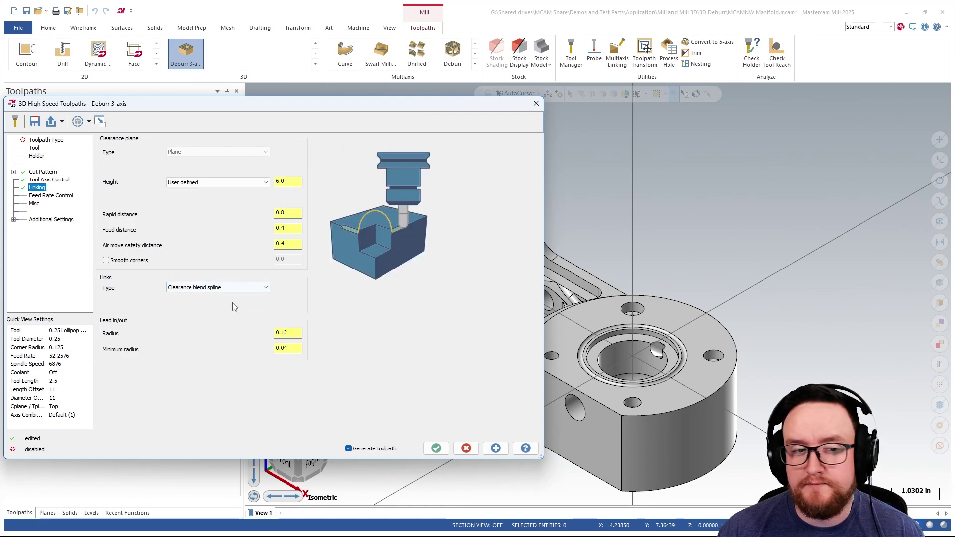
pyautogui.click(248, 183)
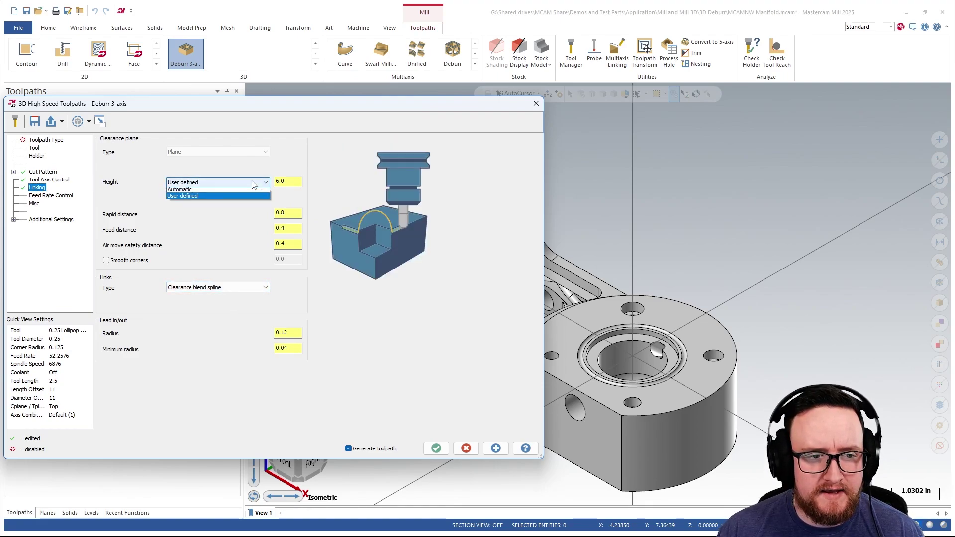
pyautogui.click(242, 193)
pyautogui.press('Tab')
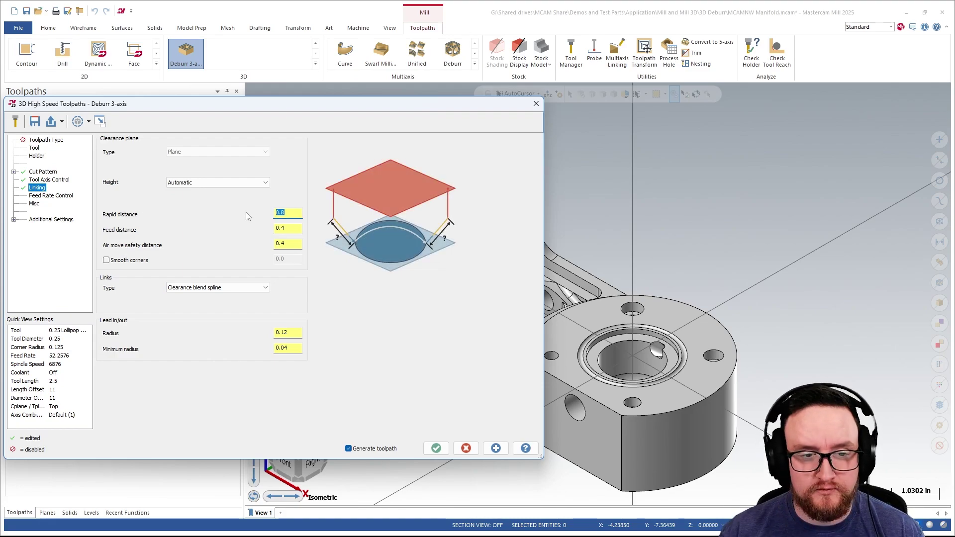
pyautogui.write('.2')
pyautogui.press('Tab')
pyautogui.write('.1')
pyautogui.press('Tab')
pyautogui.write('.1')
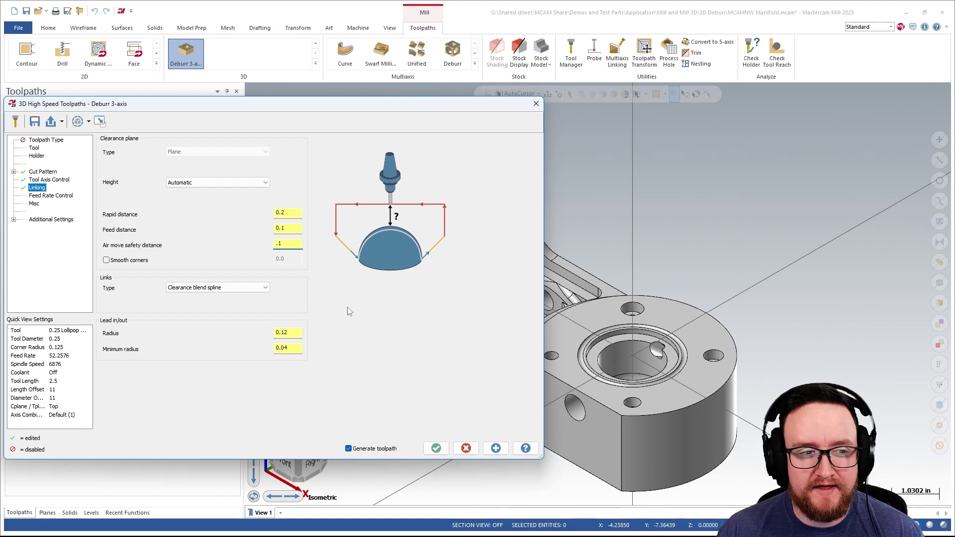
# Set spline linking and rapid replacement feed rates to 500, then regenerate the toolpath.
pyautogui.click(72, 198)
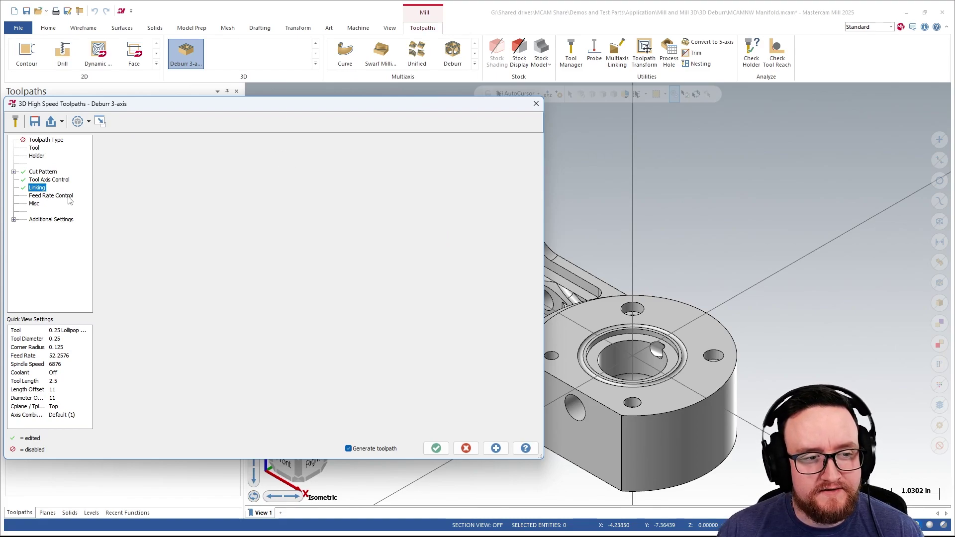
pyautogui.click(141, 154)
pyautogui.click(141, 170)
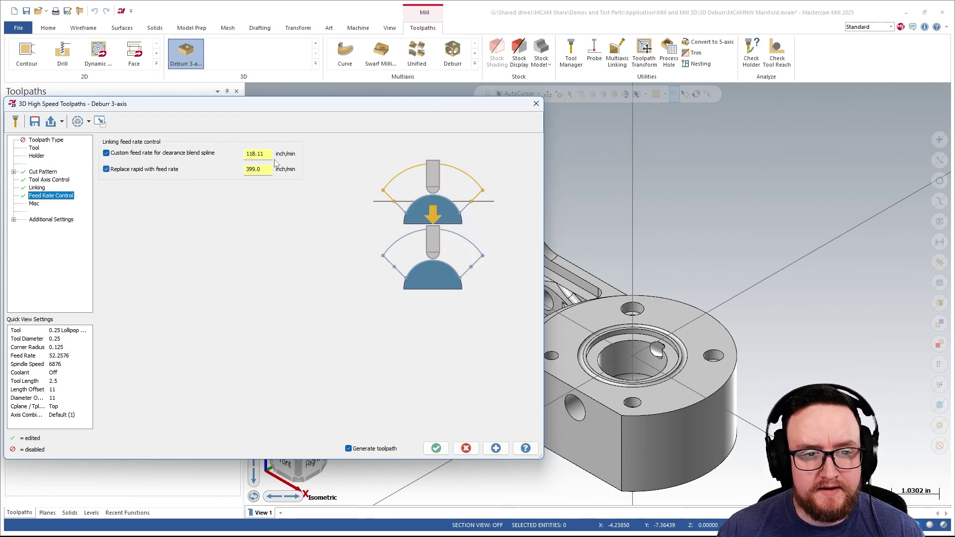
pyautogui.click(257, 154)
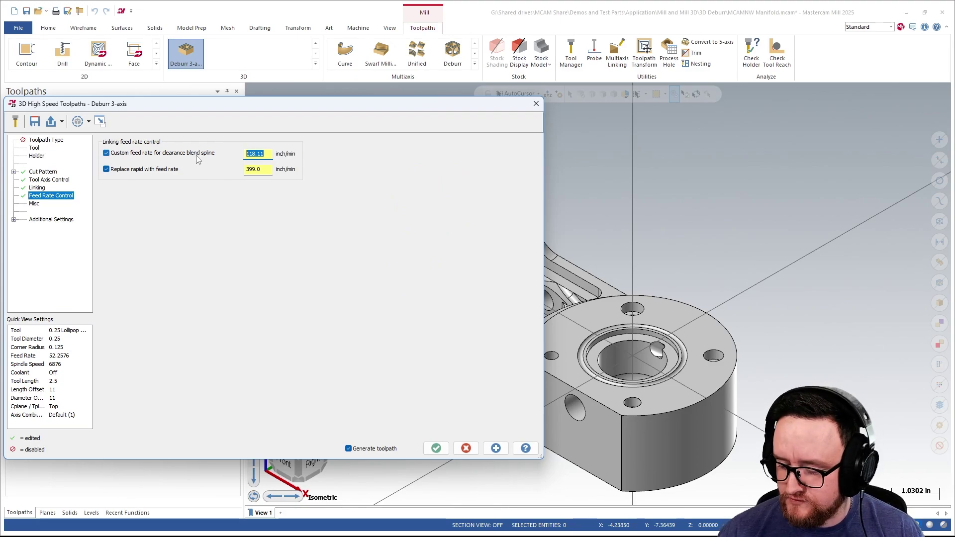
pyautogui.write('500.0')
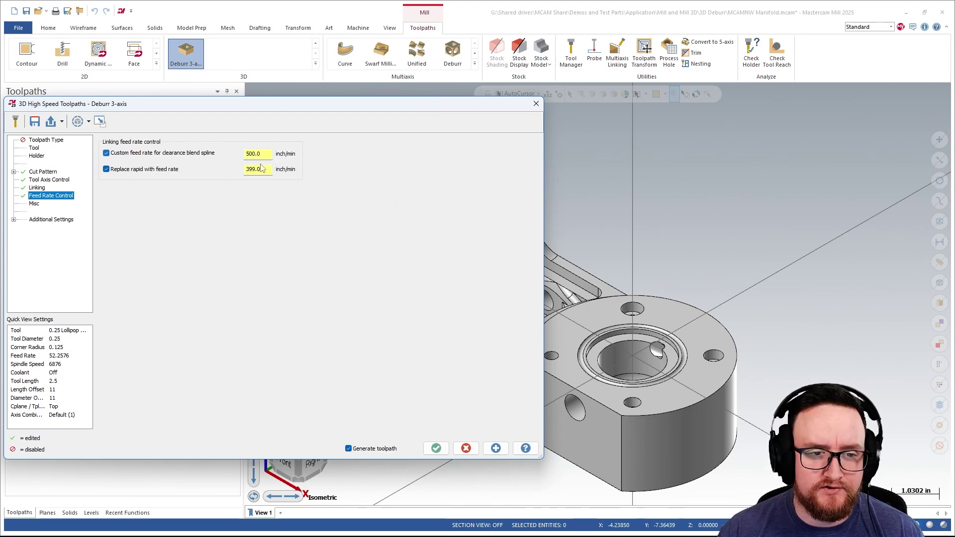
pyautogui.press('Tab')
pyautogui.write('500')
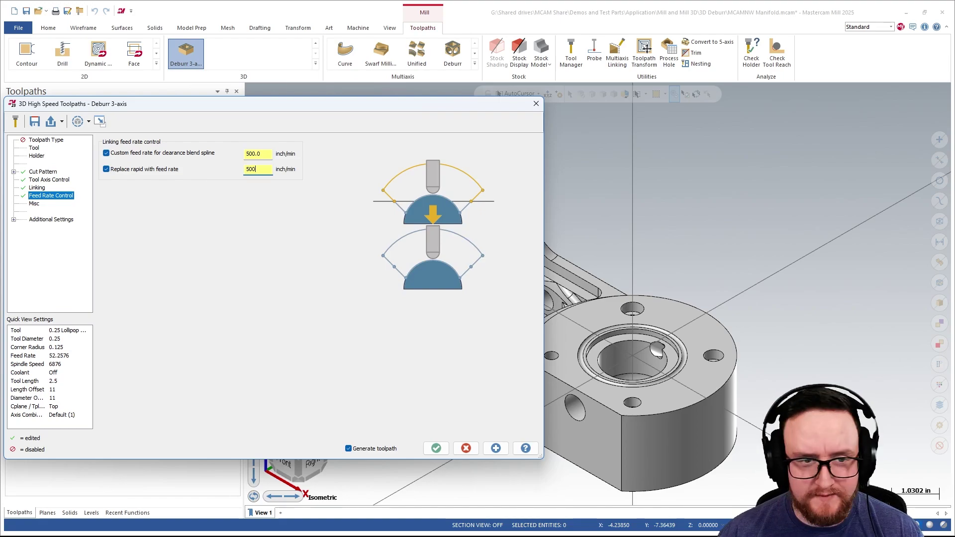
pyautogui.click(436, 448)
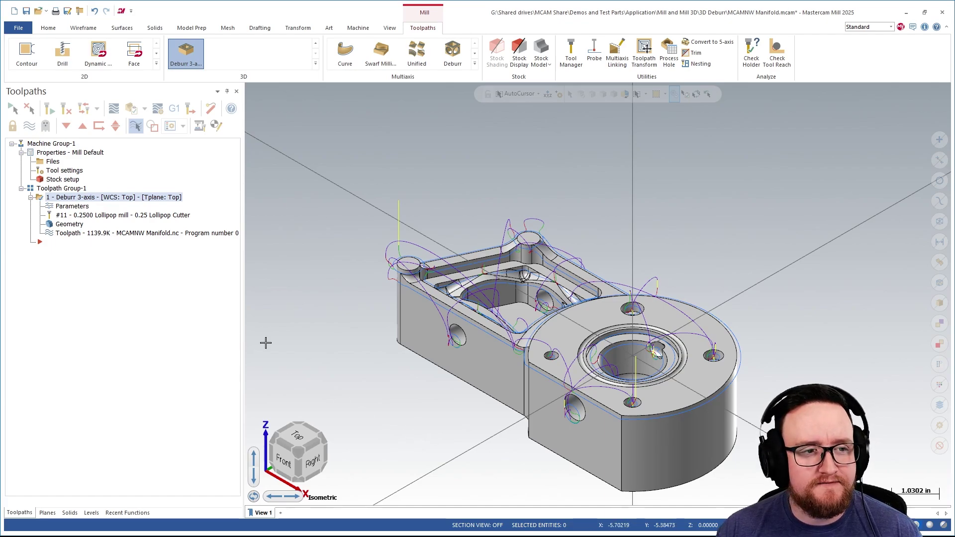
# Verify the deburr toolpath in Mastercam Simulator and play it through to the end.
pyautogui.click(137, 111)
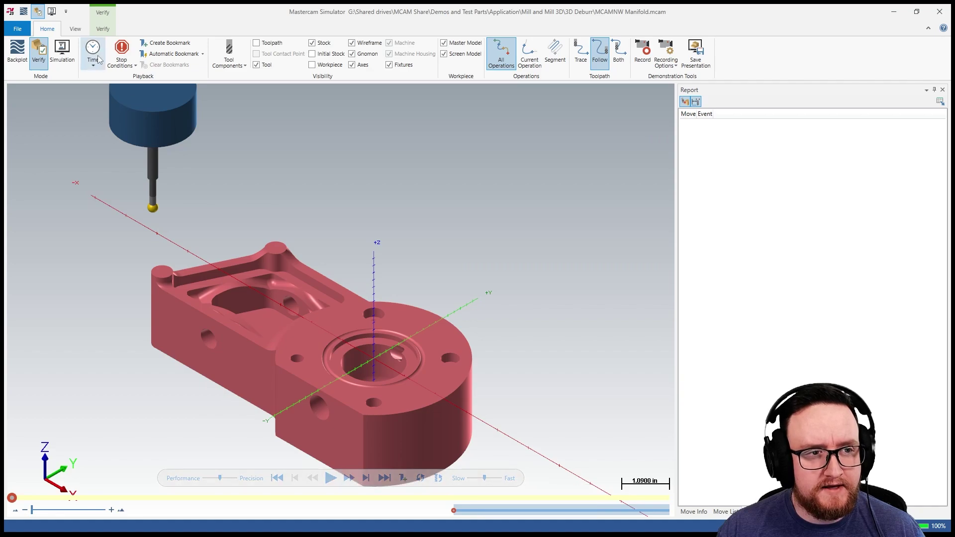
pyautogui.click(330, 479)
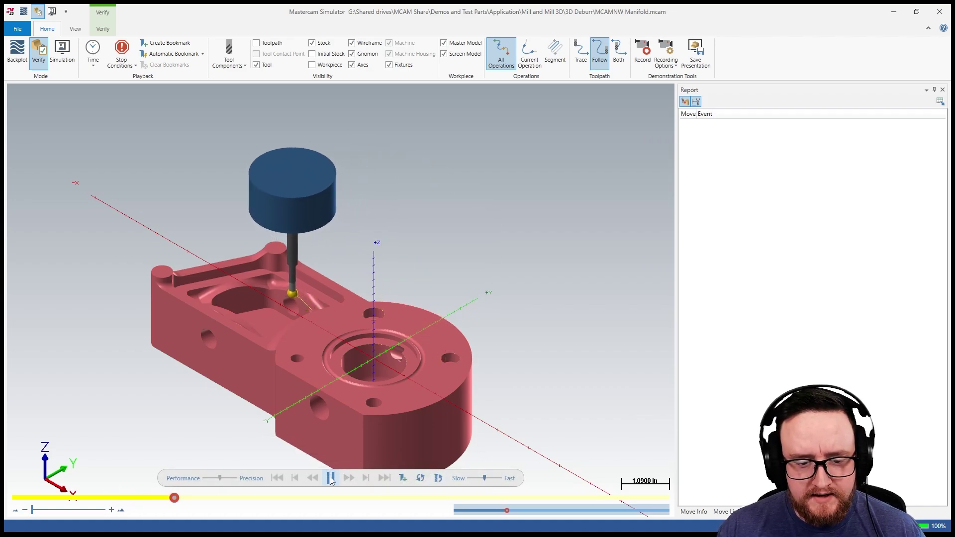
pyautogui.click(401, 475)
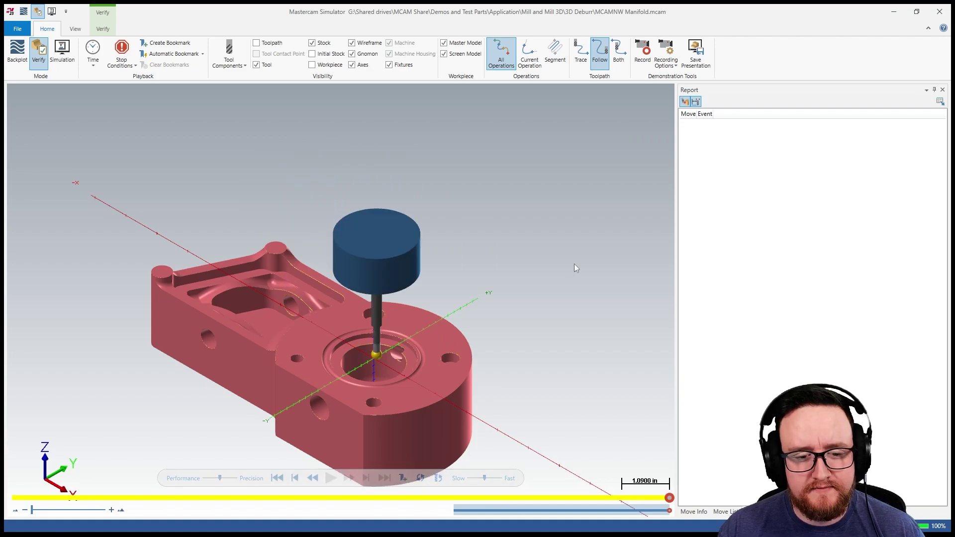